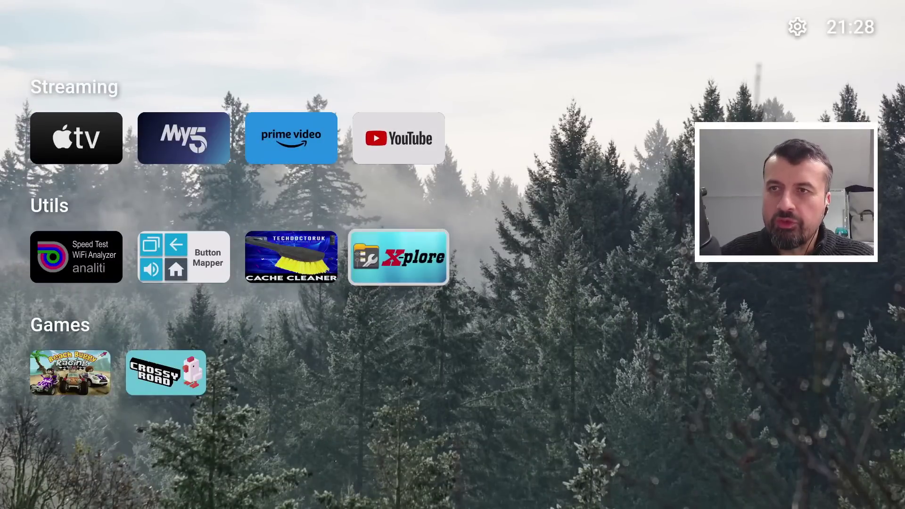
Move past Cache Cleaner in FLauncher's Utils row and launch X-plore File Manager.
{"action": "key", "text": "Down"}
{"action": "key", "text": "Down"}
{"action": "key", "text": "Up"}
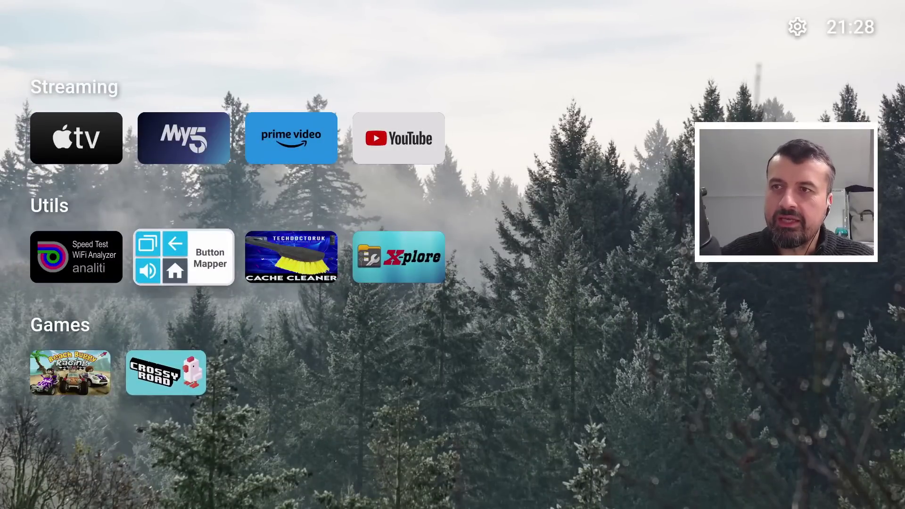
{"action": "key", "text": "Right"}
{"action": "key", "text": "Right"}
{"action": "key", "text": "Left"}
{"action": "key", "text": "Left"}
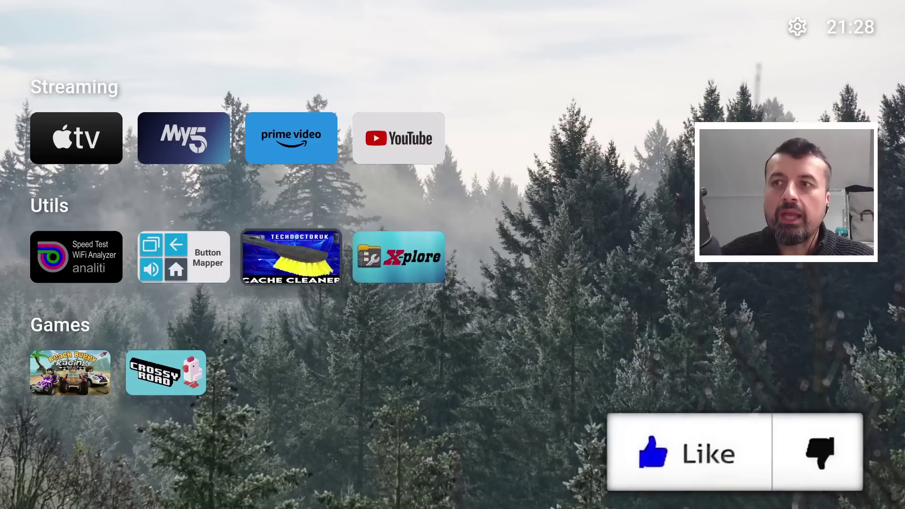
{"action": "key", "text": "Right"}
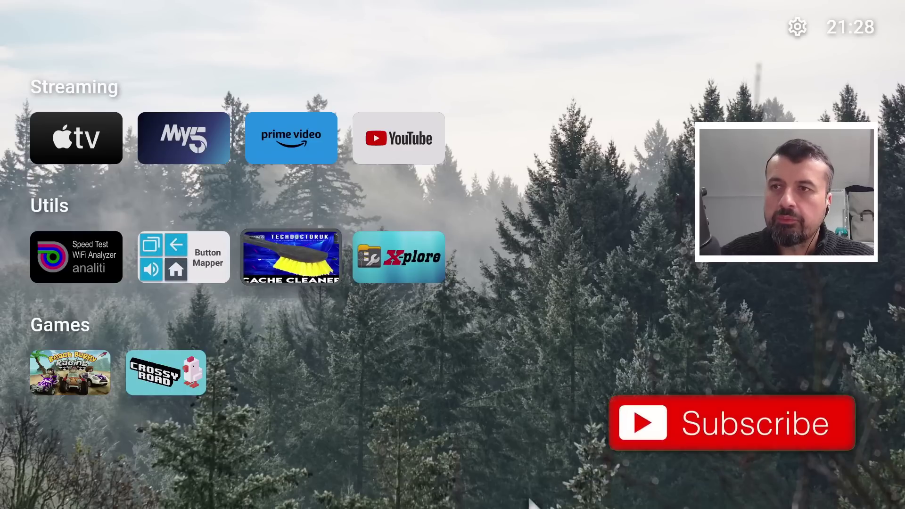
{"action": "key", "text": "Right"}
{"action": "key", "text": "Return"}
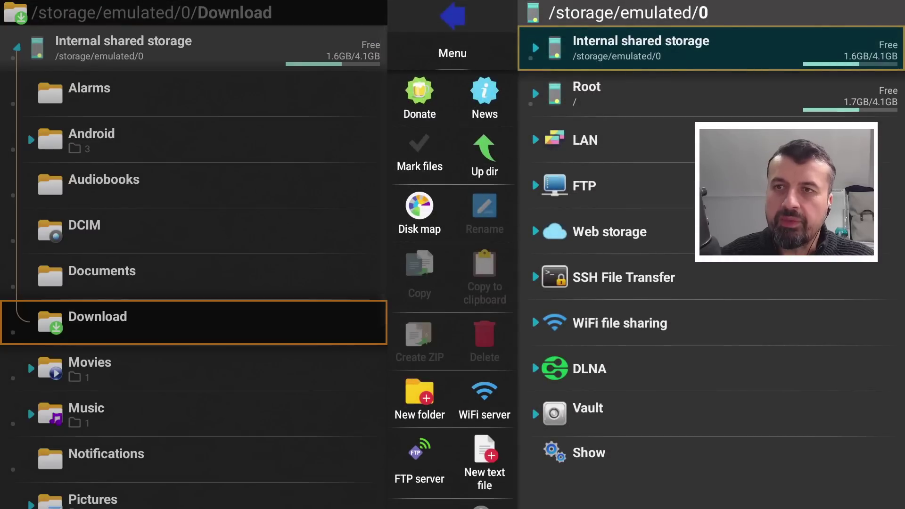
Back out of X-plore File Manager toward the FLauncher home screen.
{"action": "key", "text": "Escape"}
{"action": "key", "text": "Escape"}
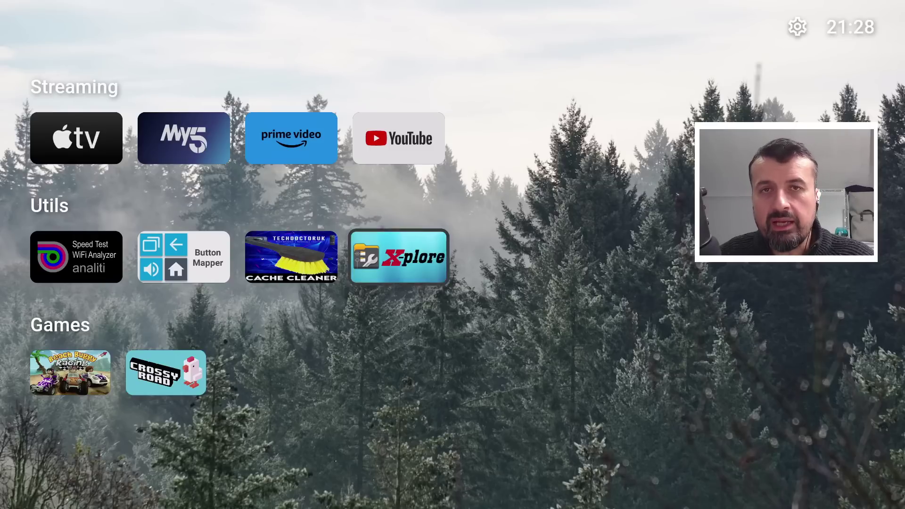
Navigate the FLauncher rows to Button Mapper and select it.
{"action": "key", "text": "Left"}
{"action": "key", "text": "Left"}
{"action": "key", "text": "Left"}
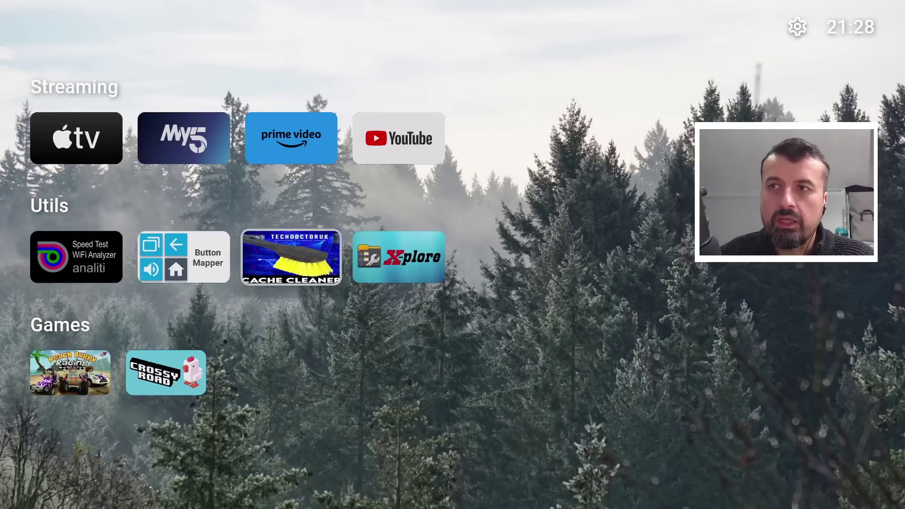
{"action": "key", "text": "Up"}
{"action": "key", "text": "Right"}
{"action": "key", "text": "Right"}
{"action": "key", "text": "Right"}
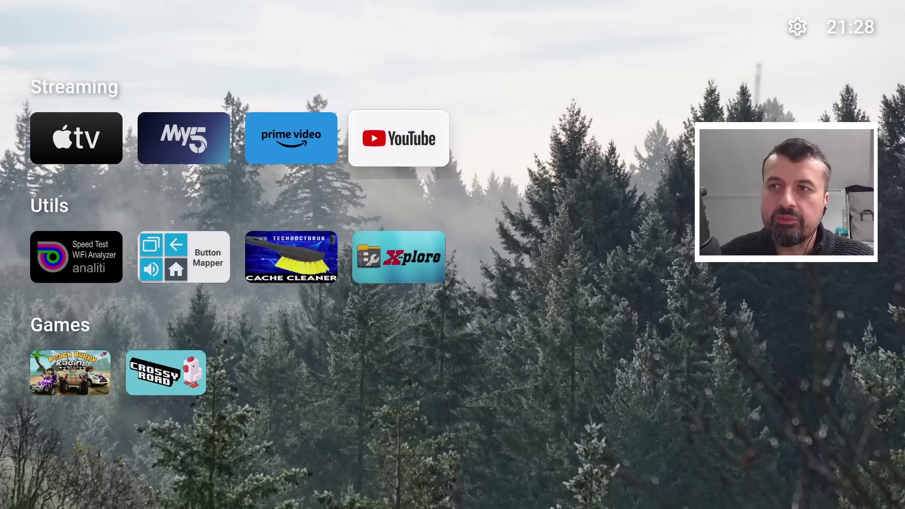
{"action": "key", "text": "Down"}
{"action": "key", "text": "Down"}
{"action": "key", "text": "Up"}
{"action": "key", "text": "Return"}
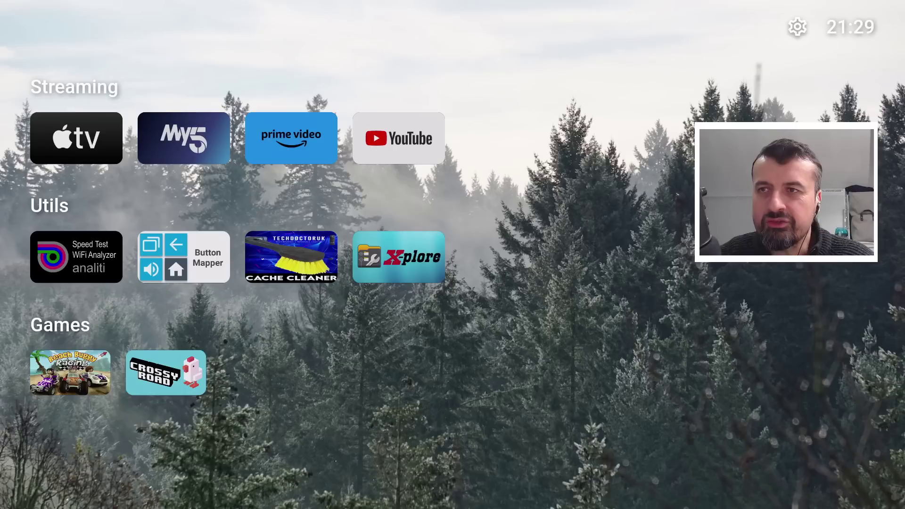
Browse the Streaming and Utils rows past My5 and Apple TV, ending on Speed Test.
{"action": "key", "text": "Down"}
{"action": "key", "text": "Down"}
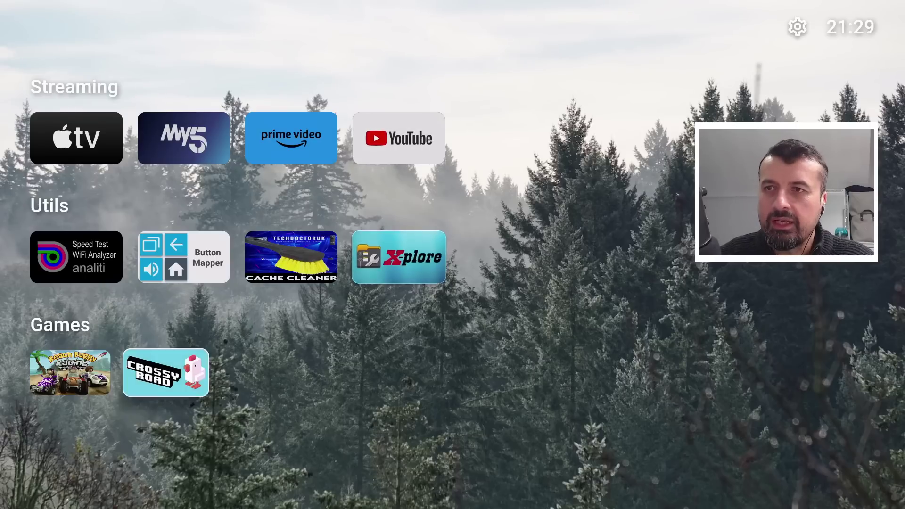
{"action": "key", "text": "Up"}
{"action": "key", "text": "Up"}
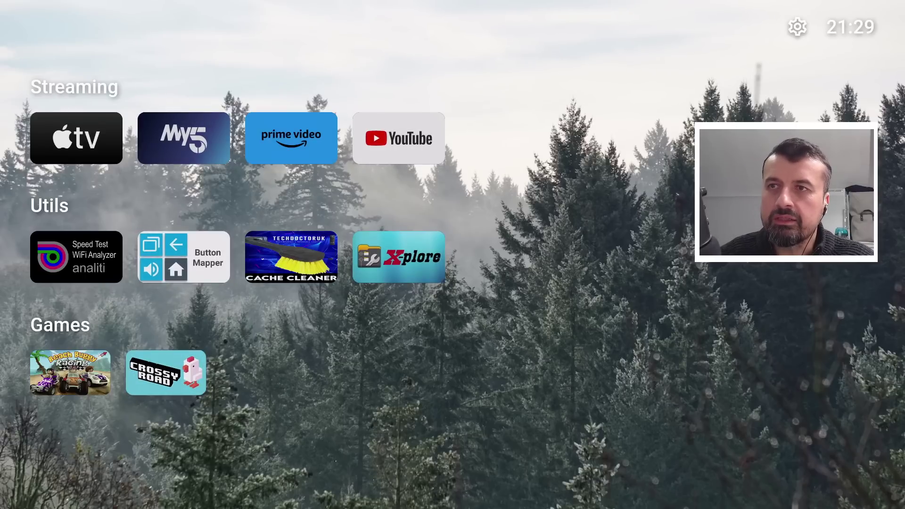
{"action": "key", "text": "Down"}
{"action": "key", "text": "Down"}
{"action": "key", "text": "Left"}
{"action": "key", "text": "Up"}
{"action": "key", "text": "Up"}
{"action": "key", "text": "Right"}
{"action": "key", "text": "Right"}
{"action": "key", "text": "Down"}
{"action": "key", "text": "Left"}
{"action": "key", "text": "Left"}
{"action": "key", "text": "Down"}
{"action": "key", "text": "Up"}
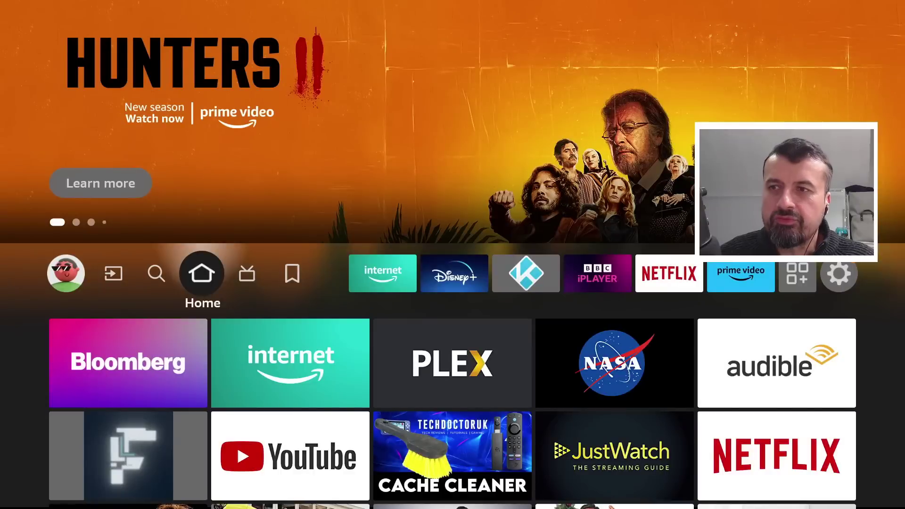
Reopen FLauncher from the Fire TV recently used apps and browse its Stuff row.
{"action": "key", "text": "Down"}
{"action": "key", "text": "Down"}
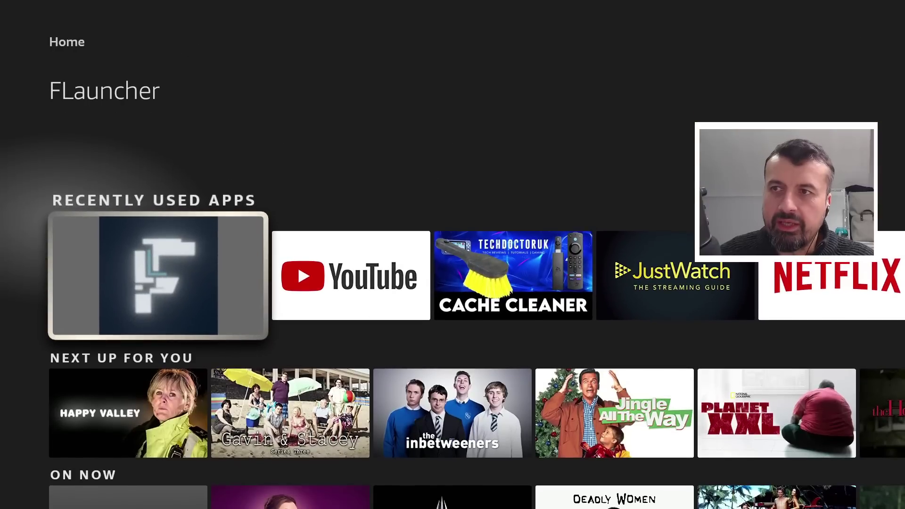
{"action": "key", "text": "Return"}
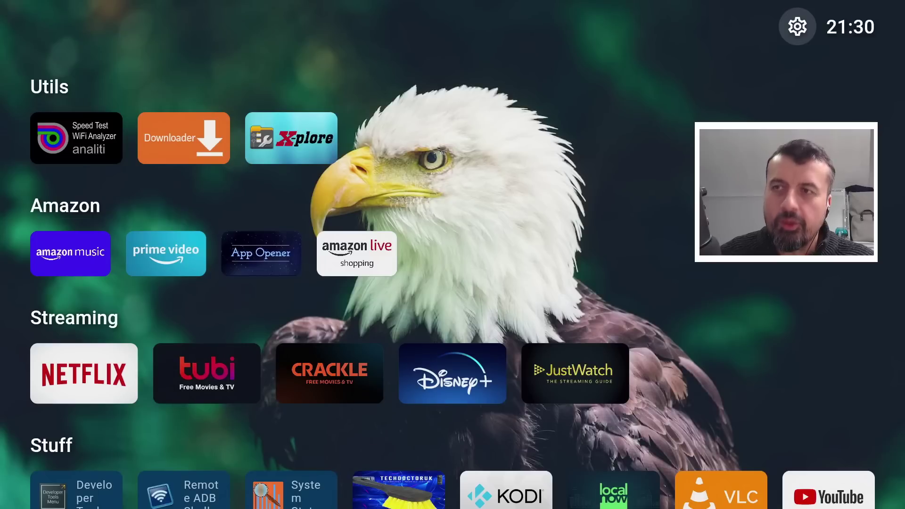
{"action": "key", "text": "Down"}
{"action": "key", "text": "Down"}
{"action": "key", "text": "Down"}
{"action": "key", "text": "Down"}
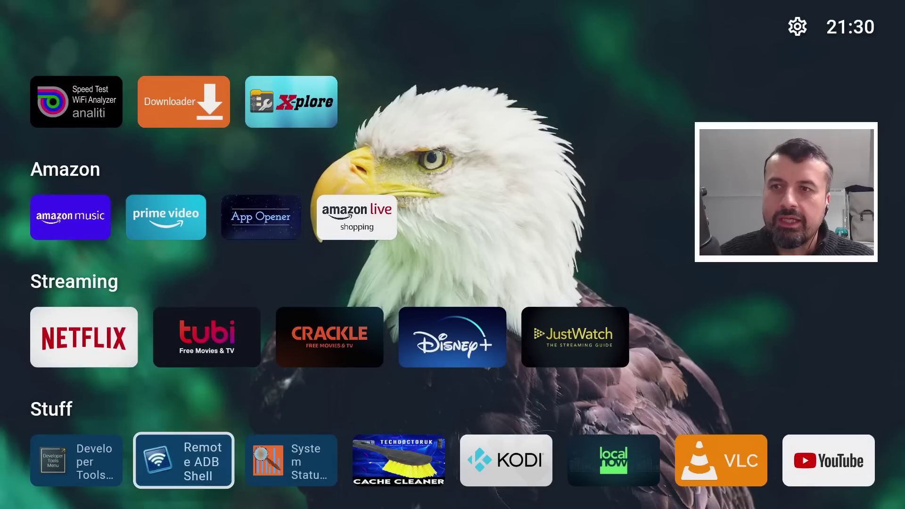
{"action": "key", "text": "Right"}
{"action": "key", "text": "Right"}
{"action": "key", "text": "Right"}
{"action": "key", "text": "Right"}
{"action": "key", "text": "Right"}
{"action": "key", "text": "Right"}
{"action": "key", "text": "Left"}
{"action": "key", "text": "Left"}
{"action": "key", "text": "Left"}
{"action": "key", "text": "Left"}
{"action": "key", "text": "Left"}
{"action": "key", "text": "Left"}
{"action": "key", "text": "Left"}
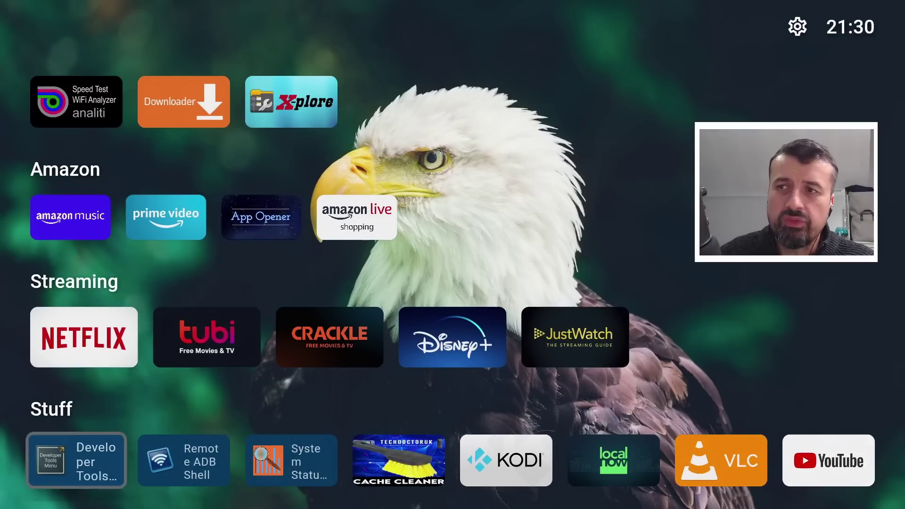
{"action": "key", "text": "Up"}
{"action": "key", "text": "Up"}
{"action": "key", "text": "Up"}
{"action": "key", "text": "Up"}
{"action": "key", "text": "Down"}
{"action": "key", "text": "Down"}
{"action": "key", "text": "Down"}
{"action": "key", "text": "Down"}
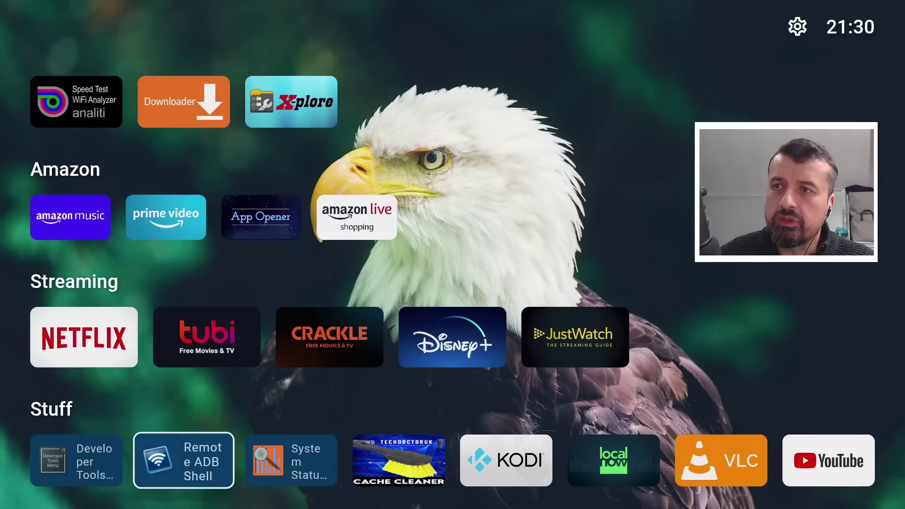
Launch Downloader from FLauncher's Amazon row, then exit back to the launcher.
{"action": "key", "text": "Right"}
{"action": "key", "text": "Right"}
{"action": "key", "text": "Right"}
{"action": "key", "text": "Right"}
{"action": "key", "text": "Right"}
{"action": "key", "text": "Left"}
{"action": "key", "text": "Left"}
{"action": "key", "text": "Left"}
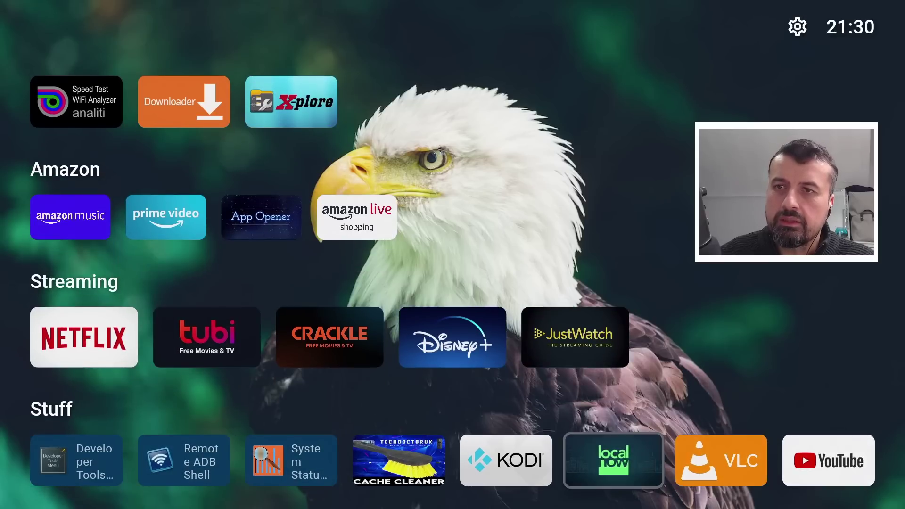
{"action": "key", "text": "Left"}
{"action": "key", "text": "Left"}
{"action": "key", "text": "Left"}
{"action": "key", "text": "Left"}
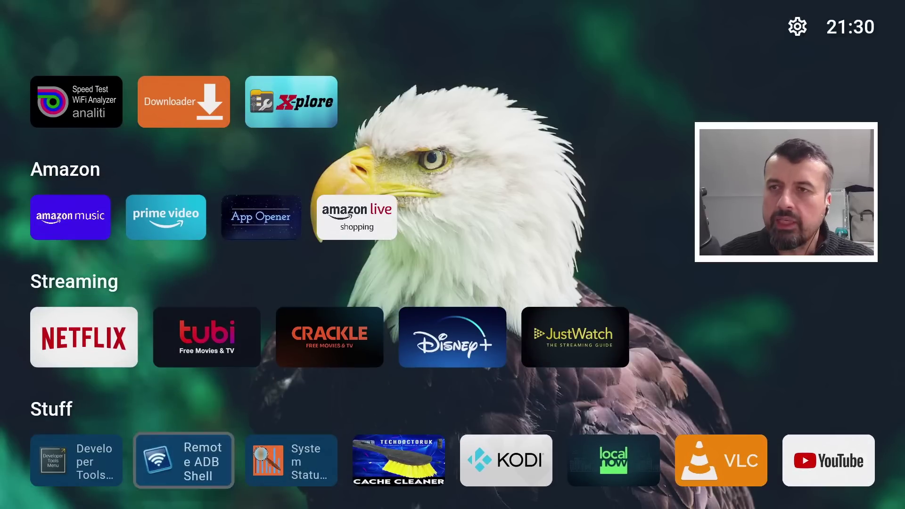
{"action": "key", "text": "Up"}
{"action": "key", "text": "Up"}
{"action": "key", "text": "Down"}
{"action": "key", "text": "Up"}
{"action": "key", "text": "Up"}
{"action": "key", "text": "Right"}
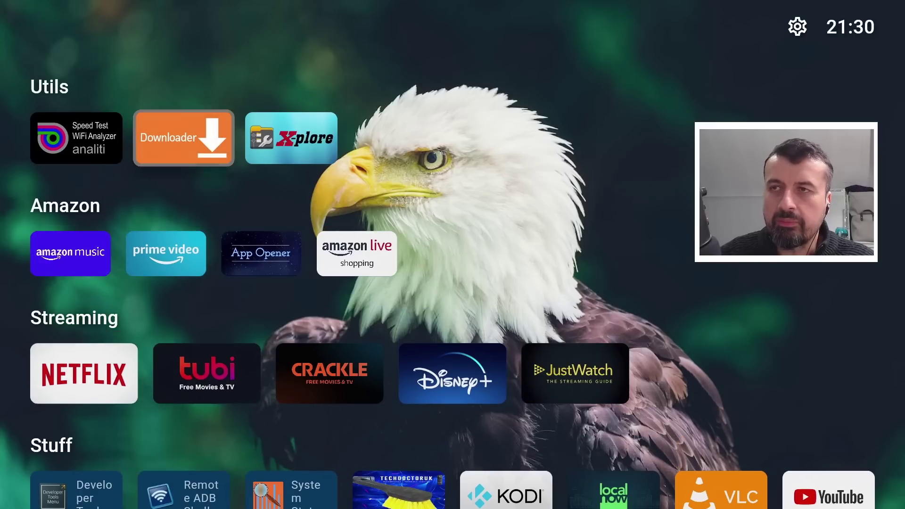
{"action": "key", "text": "Return"}
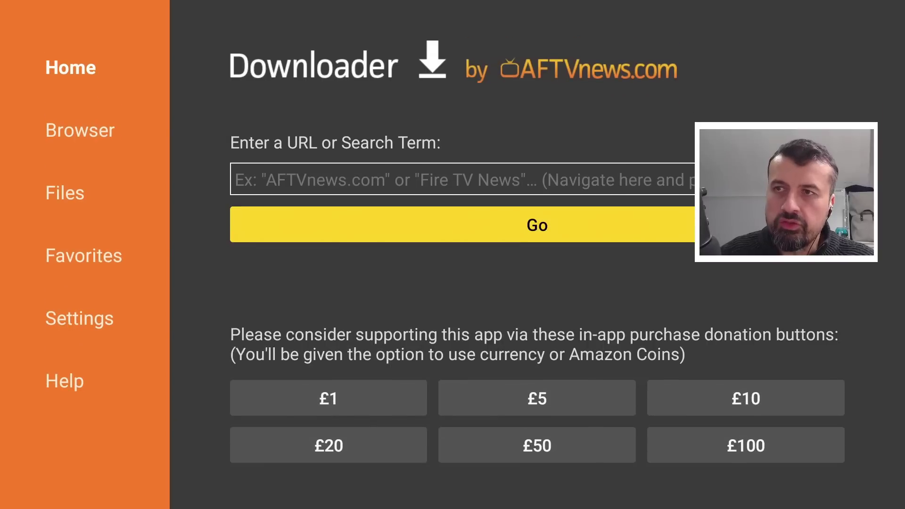
{"action": "key", "text": "Escape"}
{"action": "key", "text": "Escape"}
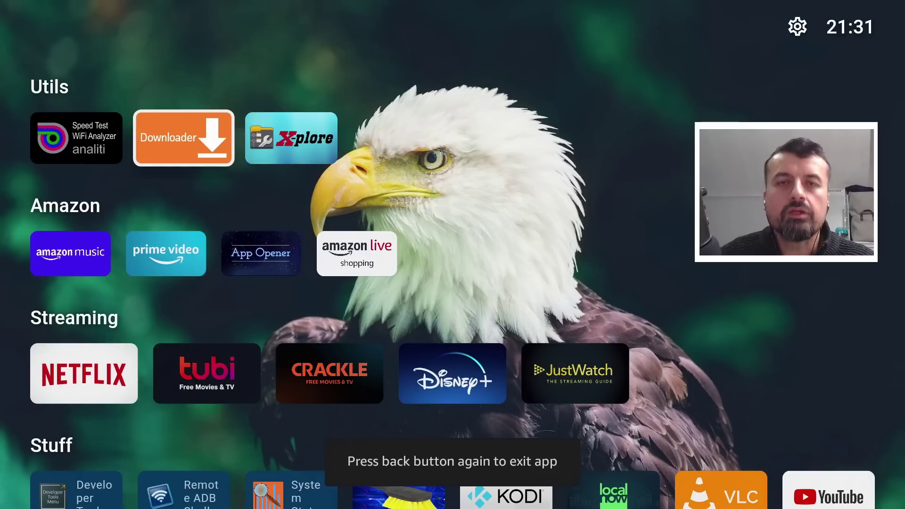
Return to the stock Fire TV home and head for the full installed apps list.
{"action": "key", "text": "Down"}
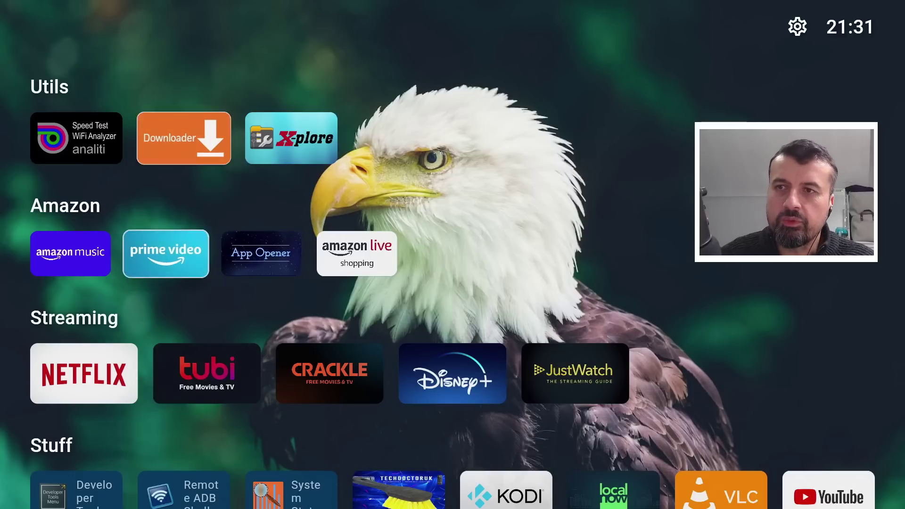
{"action": "key", "text": "Down"}
{"action": "key", "text": "Down"}
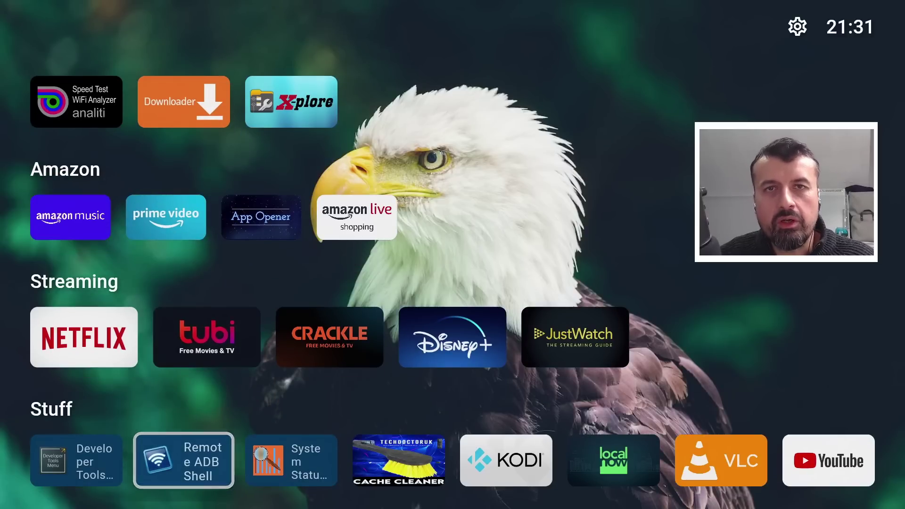
{"action": "key", "text": "Home"}
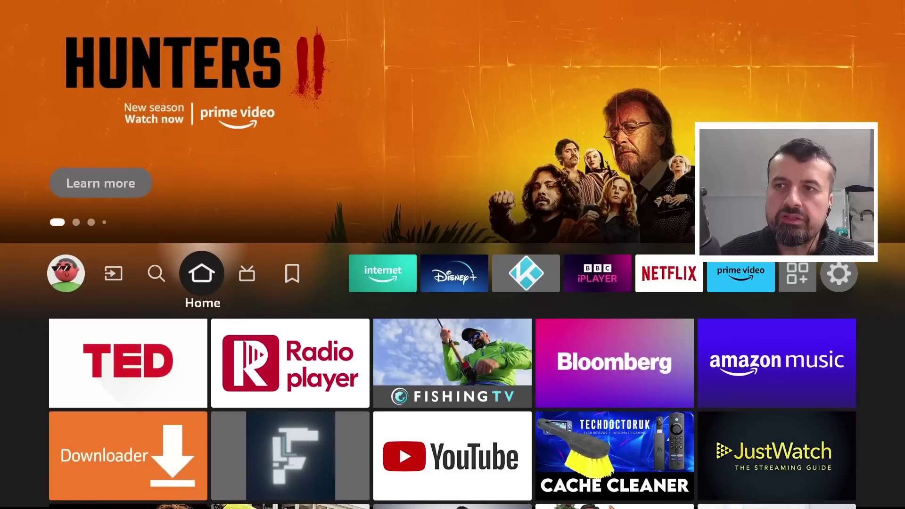
{"action": "key", "text": "Down"}
{"action": "key", "text": "Down"}
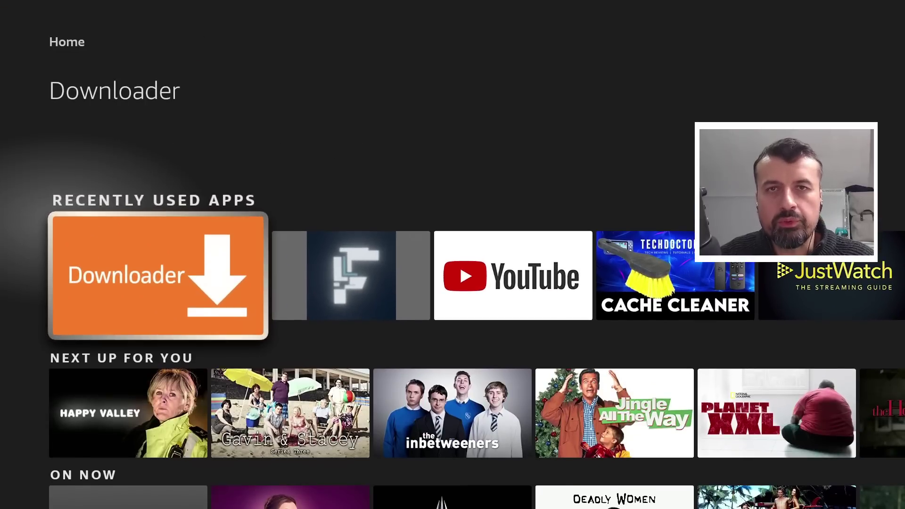
{"action": "key", "text": "Right"}
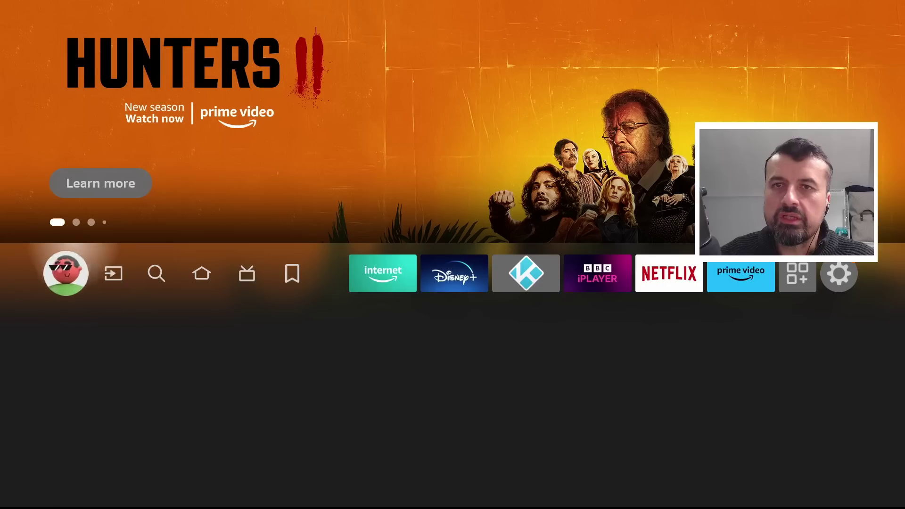
{"action": "key", "text": "Left"}
Use Move to front on FLauncher in the Your Apps grid, then return home.
{"action": "key", "text": "Return"}
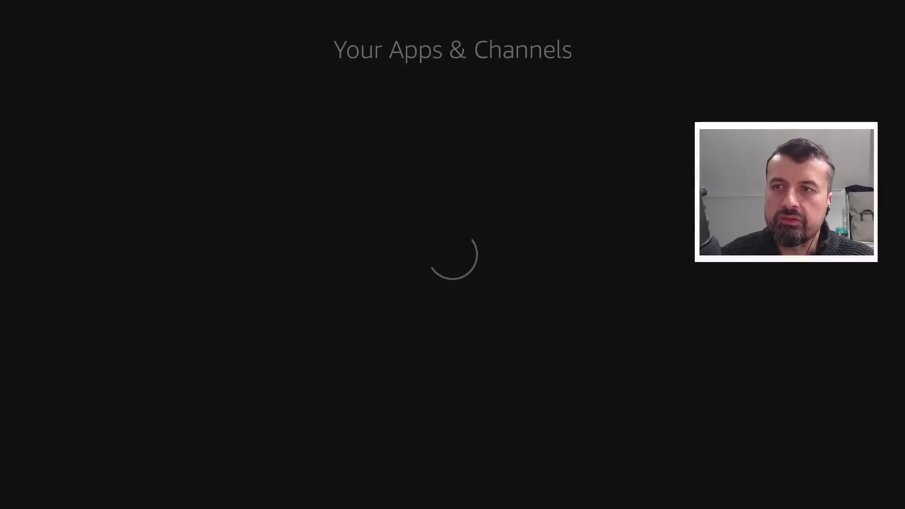
{"action": "key", "text": "Down"}
{"action": "key", "text": "Down"}
{"action": "key", "text": "Down"}
{"action": "key", "text": "Down"}
{"action": "key", "text": "Down"}
{"action": "key", "text": "Down"}
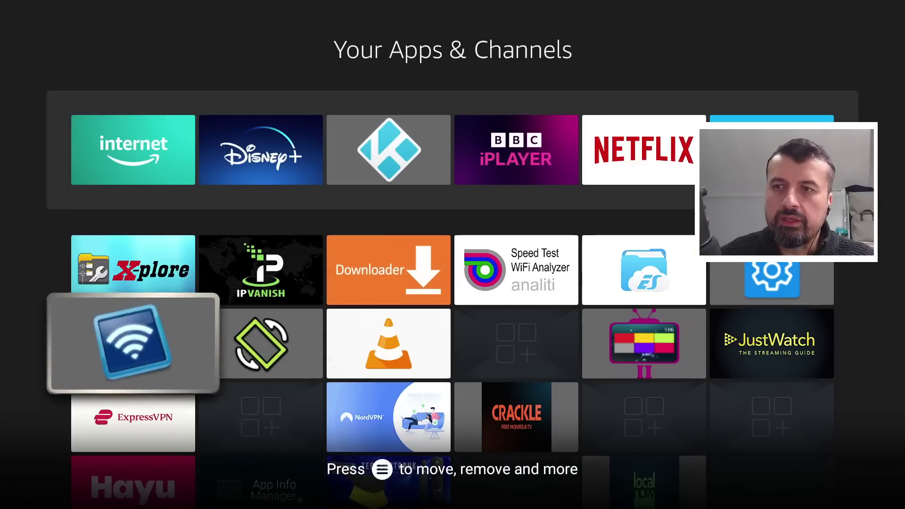
{"action": "key", "text": "Down"}
{"action": "key", "text": "Right"}
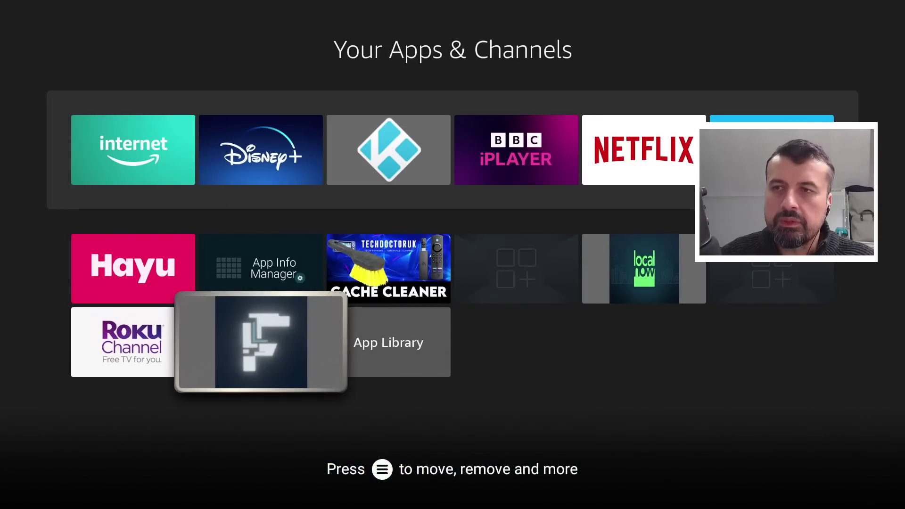
{"action": "key", "text": "Menu"}
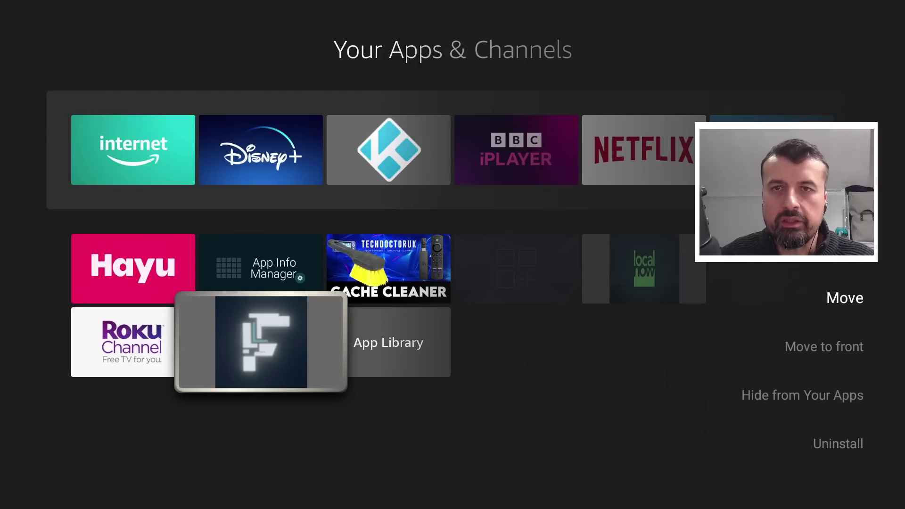
{"action": "key", "text": "Down"}
{"action": "key", "text": "Return"}
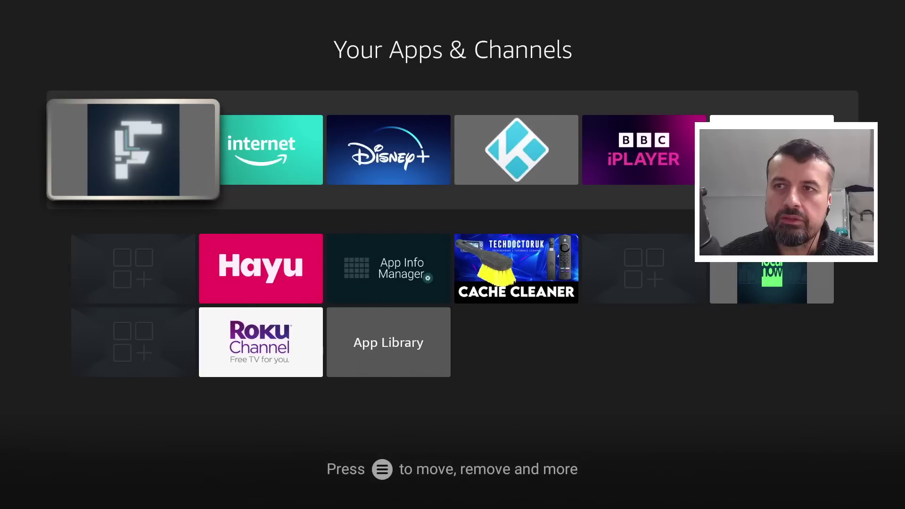
{"action": "key", "text": "Escape"}
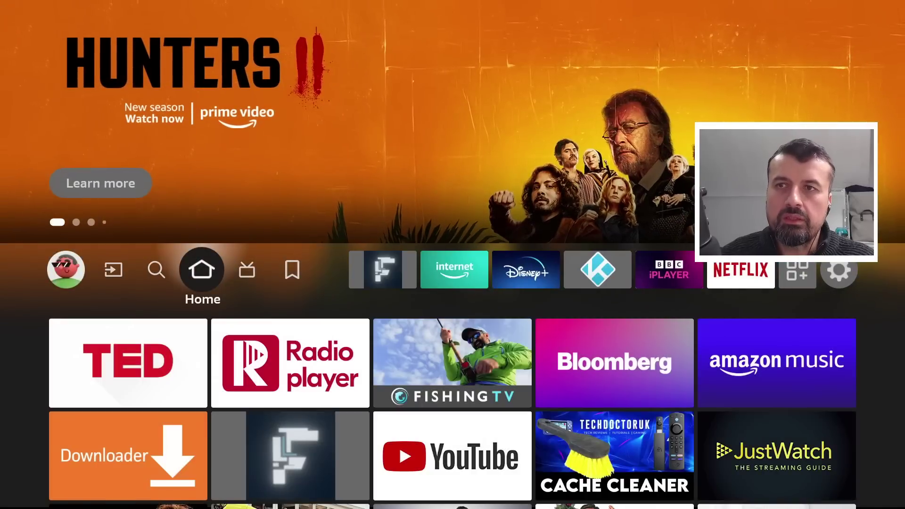
{"action": "key", "text": "Down"}
{"action": "key", "text": "Up"}
{"action": "key", "text": "Right"}
{"action": "key", "text": "Right"}
{"action": "key", "text": "Right"}
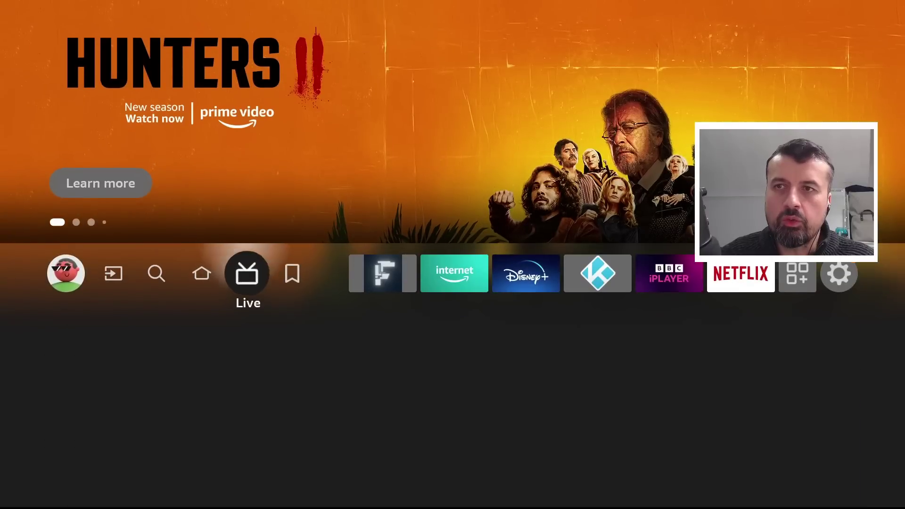
{"action": "key", "text": "Return"}
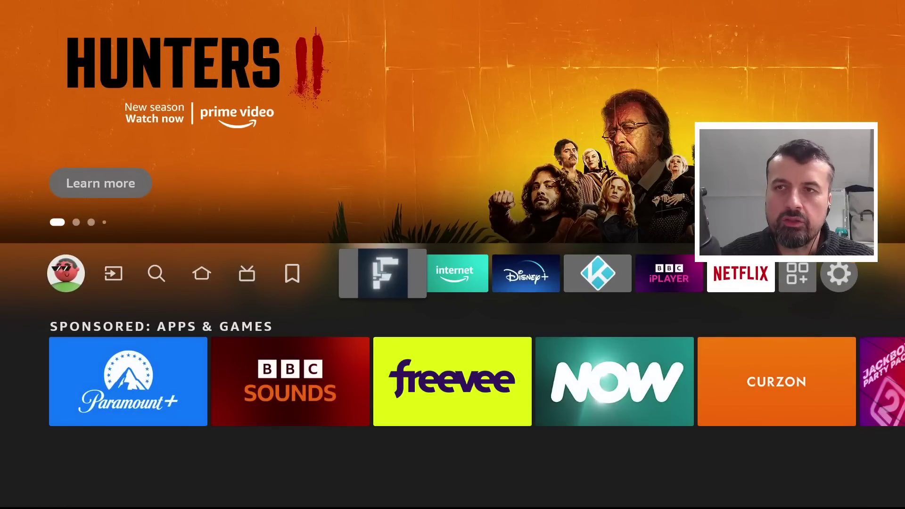
{"action": "key", "text": "Down"}
{"action": "key", "text": "Right"}
{"action": "key", "text": "Right"}
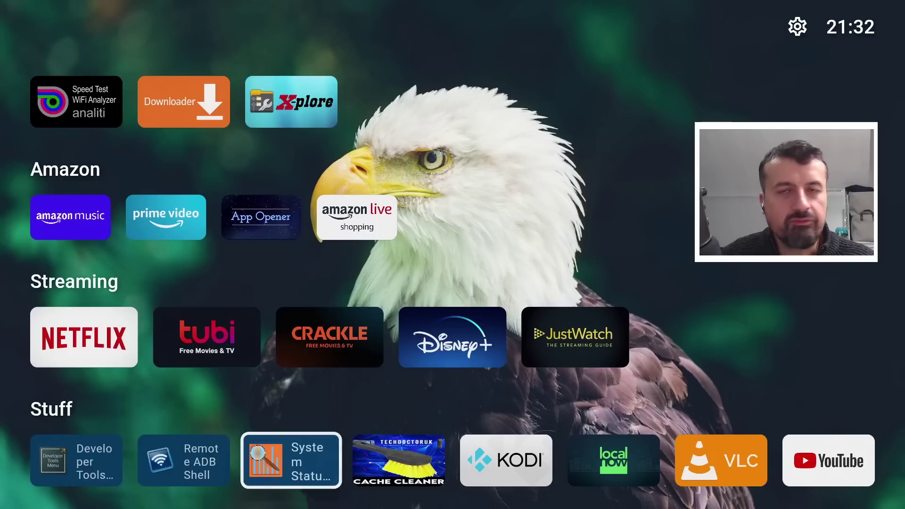
{"action": "key", "text": "Home"}
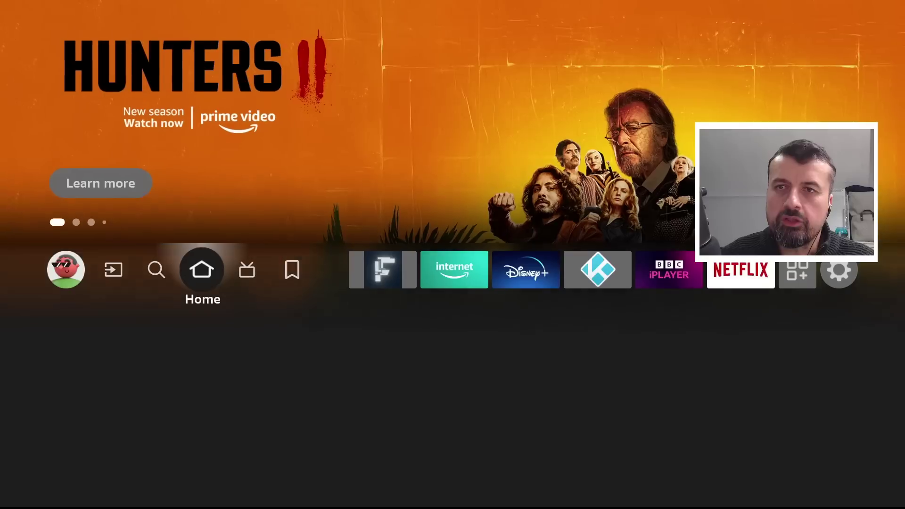
{"action": "key", "text": "Right"}
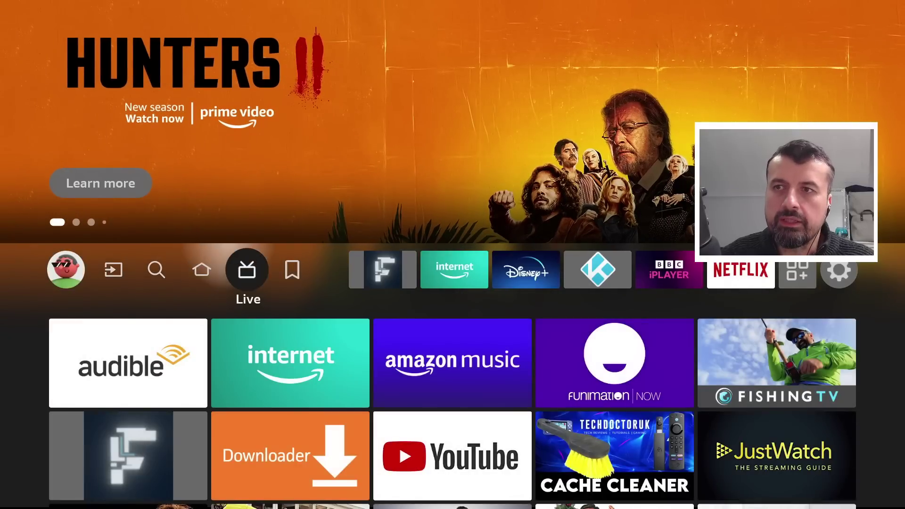
{"action": "key", "text": "Right"}
{"action": "key", "text": "Right"}
{"action": "key", "text": "Right"}
{"action": "key", "text": "Left"}
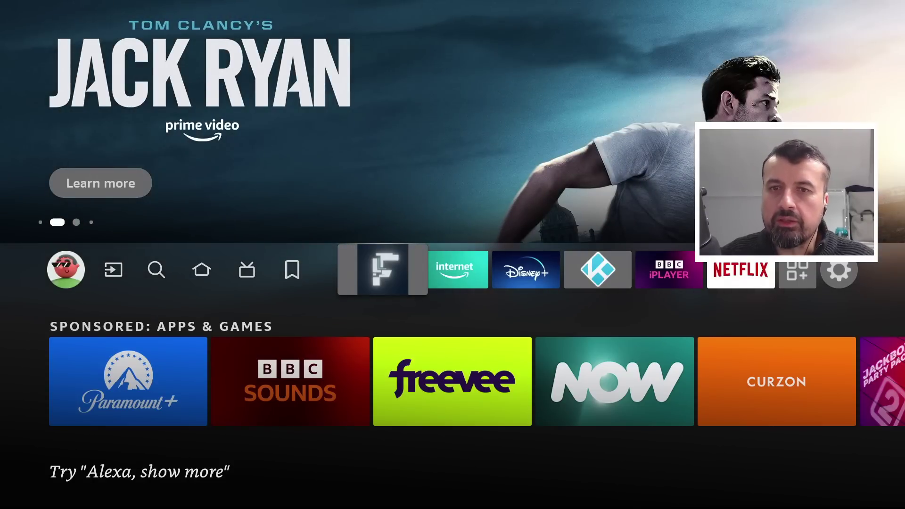
Open Downloader and bring up the on-screen keyboard for the URL field.
{"action": "key", "text": "Home"}
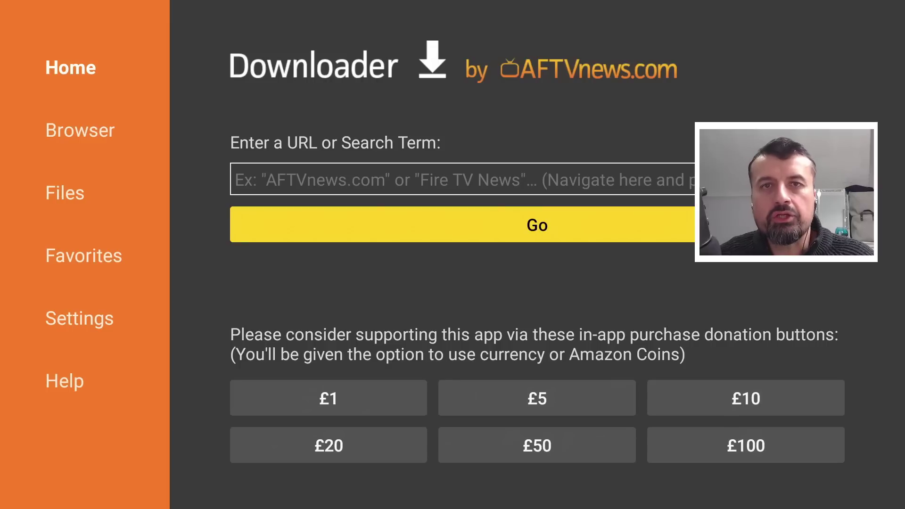
{"action": "key", "text": "Up"}
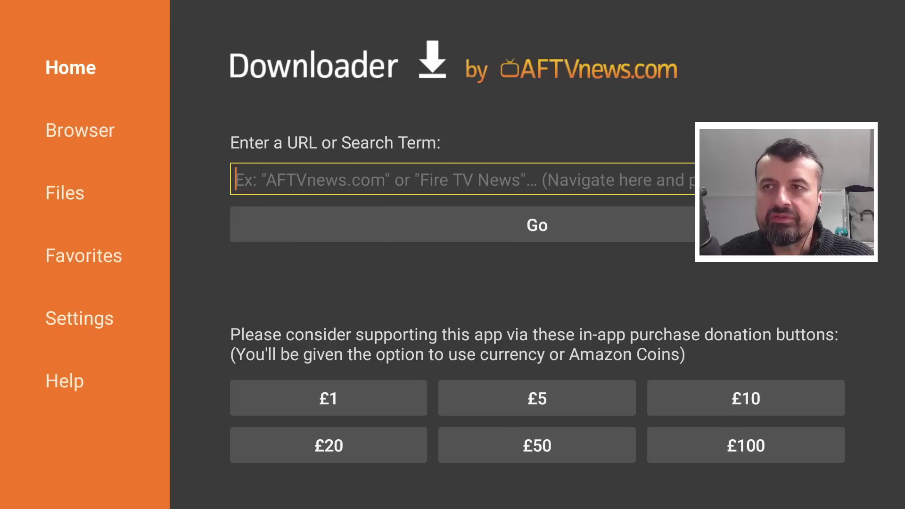
{"action": "key", "text": "Return"}
Enter the code 53402 and press Go to load the techdoctoruk.com FLauncher page.
{"action": "key", "text": "Up"}
{"action": "key", "text": "Right"}
{"action": "key", "text": "Right"}
{"action": "key", "text": "Right"}
{"action": "key", "text": "Right"}
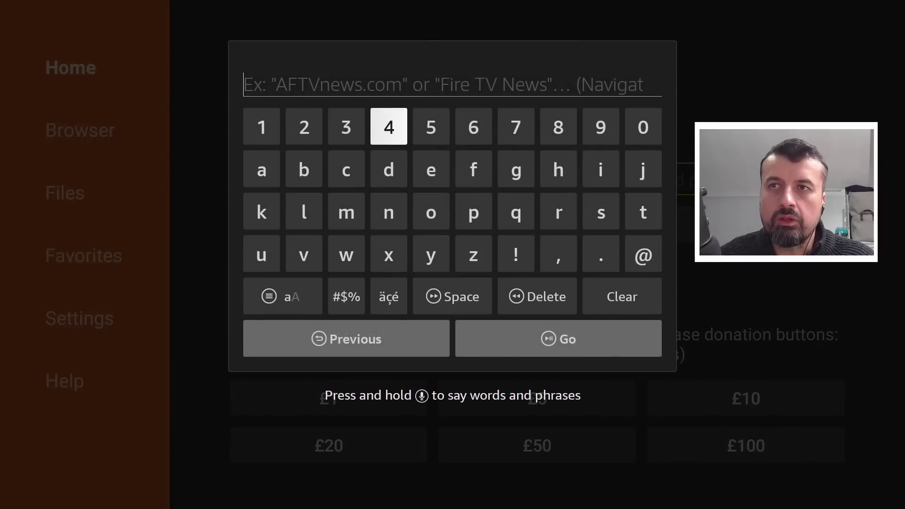
{"action": "key", "text": "Return"}
{"action": "key", "text": "Left"}
{"action": "key", "text": "Left"}
{"action": "key", "text": "Return"}
{"action": "key", "text": "Right"}
{"action": "key", "text": "Return"}
{"action": "key", "text": "Left"}
{"action": "key", "text": "Left"}
{"action": "key", "text": "Left"}
{"action": "key", "text": "Left"}
{"action": "key", "text": "Return"}
{"action": "key", "text": "Right"}
{"action": "key", "text": "Right"}
{"action": "key", "text": "Return"}
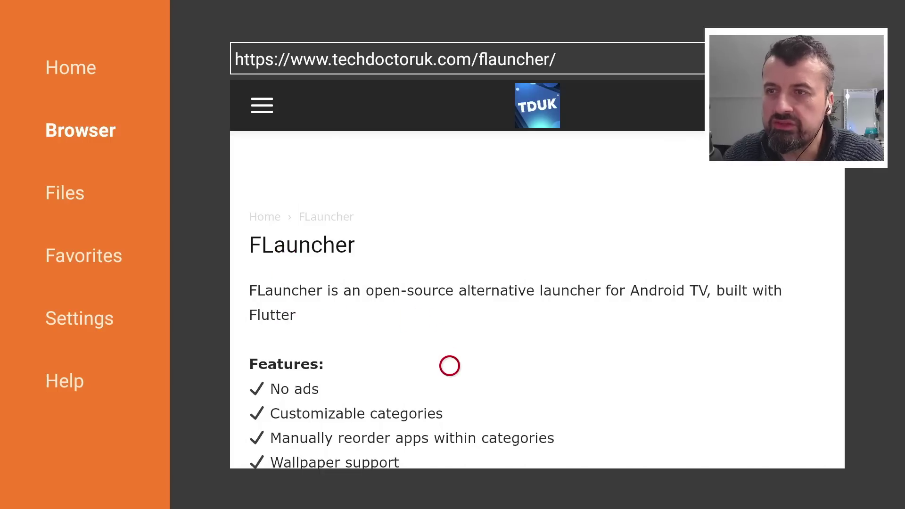
Scroll down to the Software Needed links: FLauncher, Remote ADB Shell and Launch on boot.
{"action": "scroll", "coordinate": [448, 438], "scroll_direction": "down", "scroll_amount": 5}
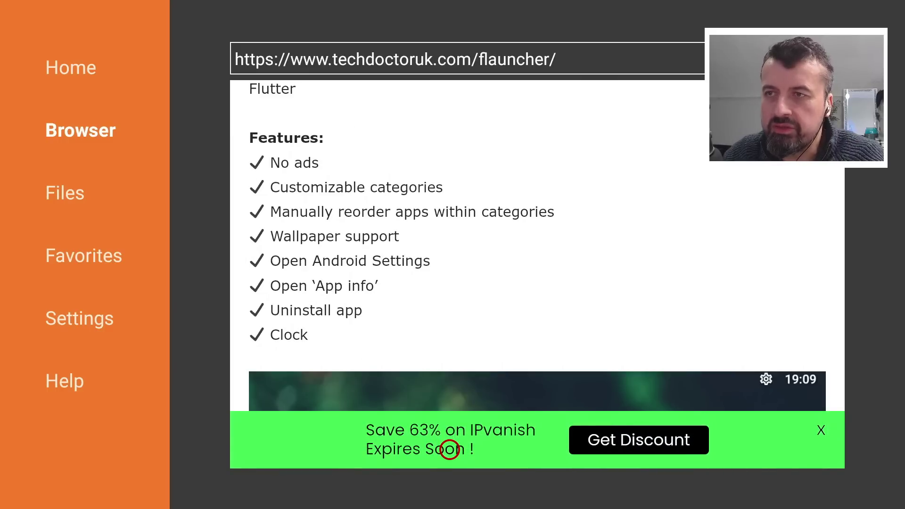
{"action": "scroll", "coordinate": [449, 449], "scroll_direction": "down", "scroll_amount": 5}
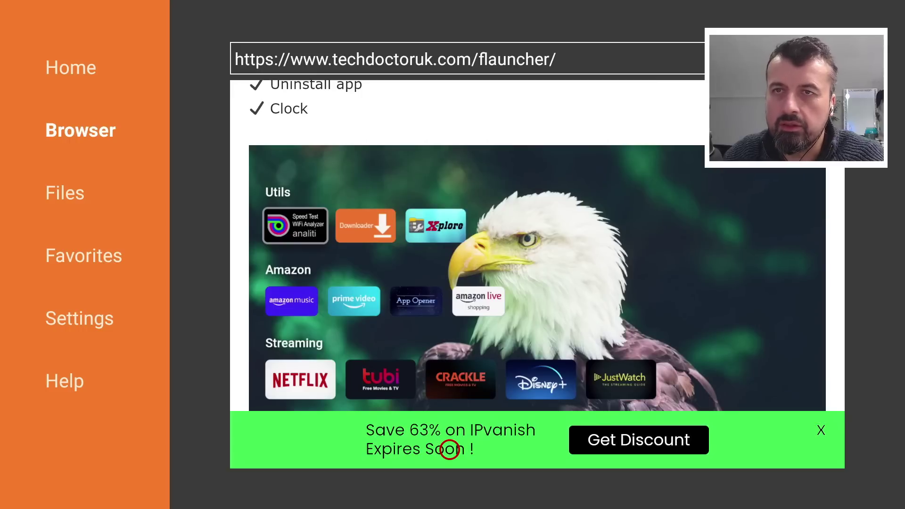
{"action": "scroll", "coordinate": [450, 449], "scroll_direction": "down", "scroll_amount": 5}
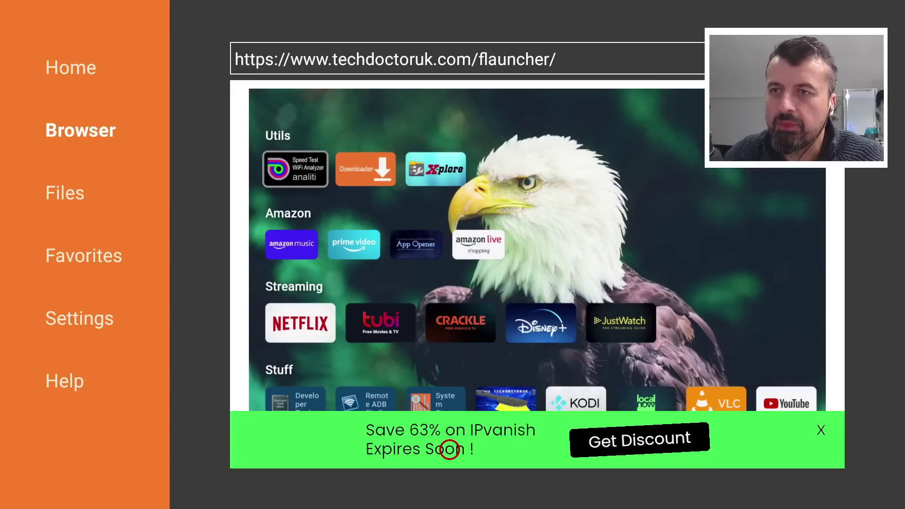
{"action": "scroll", "coordinate": [449, 450], "scroll_direction": "down", "scroll_amount": 15}
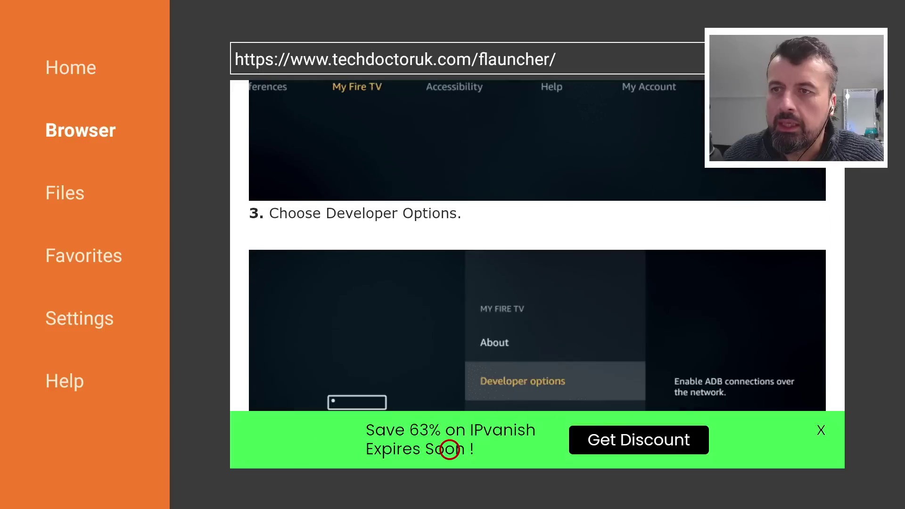
{"action": "scroll", "coordinate": [449, 450], "scroll_direction": "down", "scroll_amount": 15}
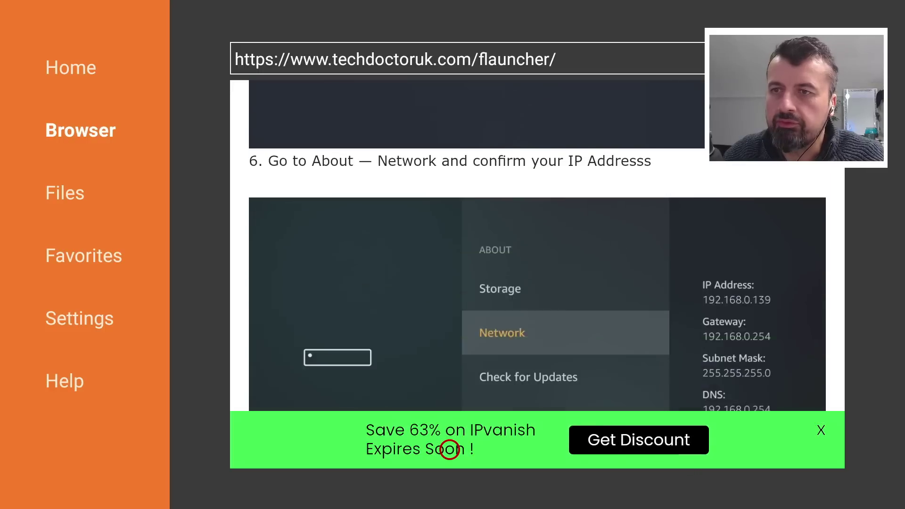
{"action": "scroll", "coordinate": [450, 450], "scroll_direction": "down", "scroll_amount": 5}
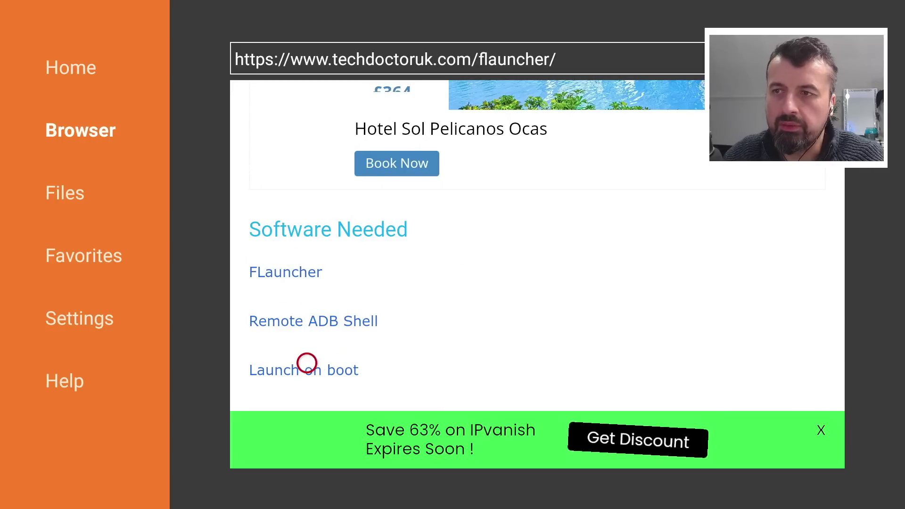
{"action": "scroll", "coordinate": [307, 449], "scroll_direction": "down", "scroll_amount": 2}
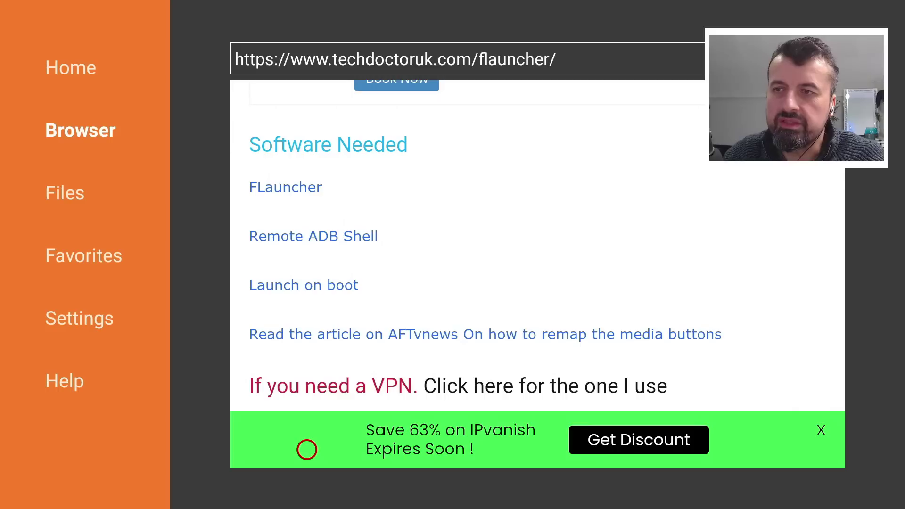